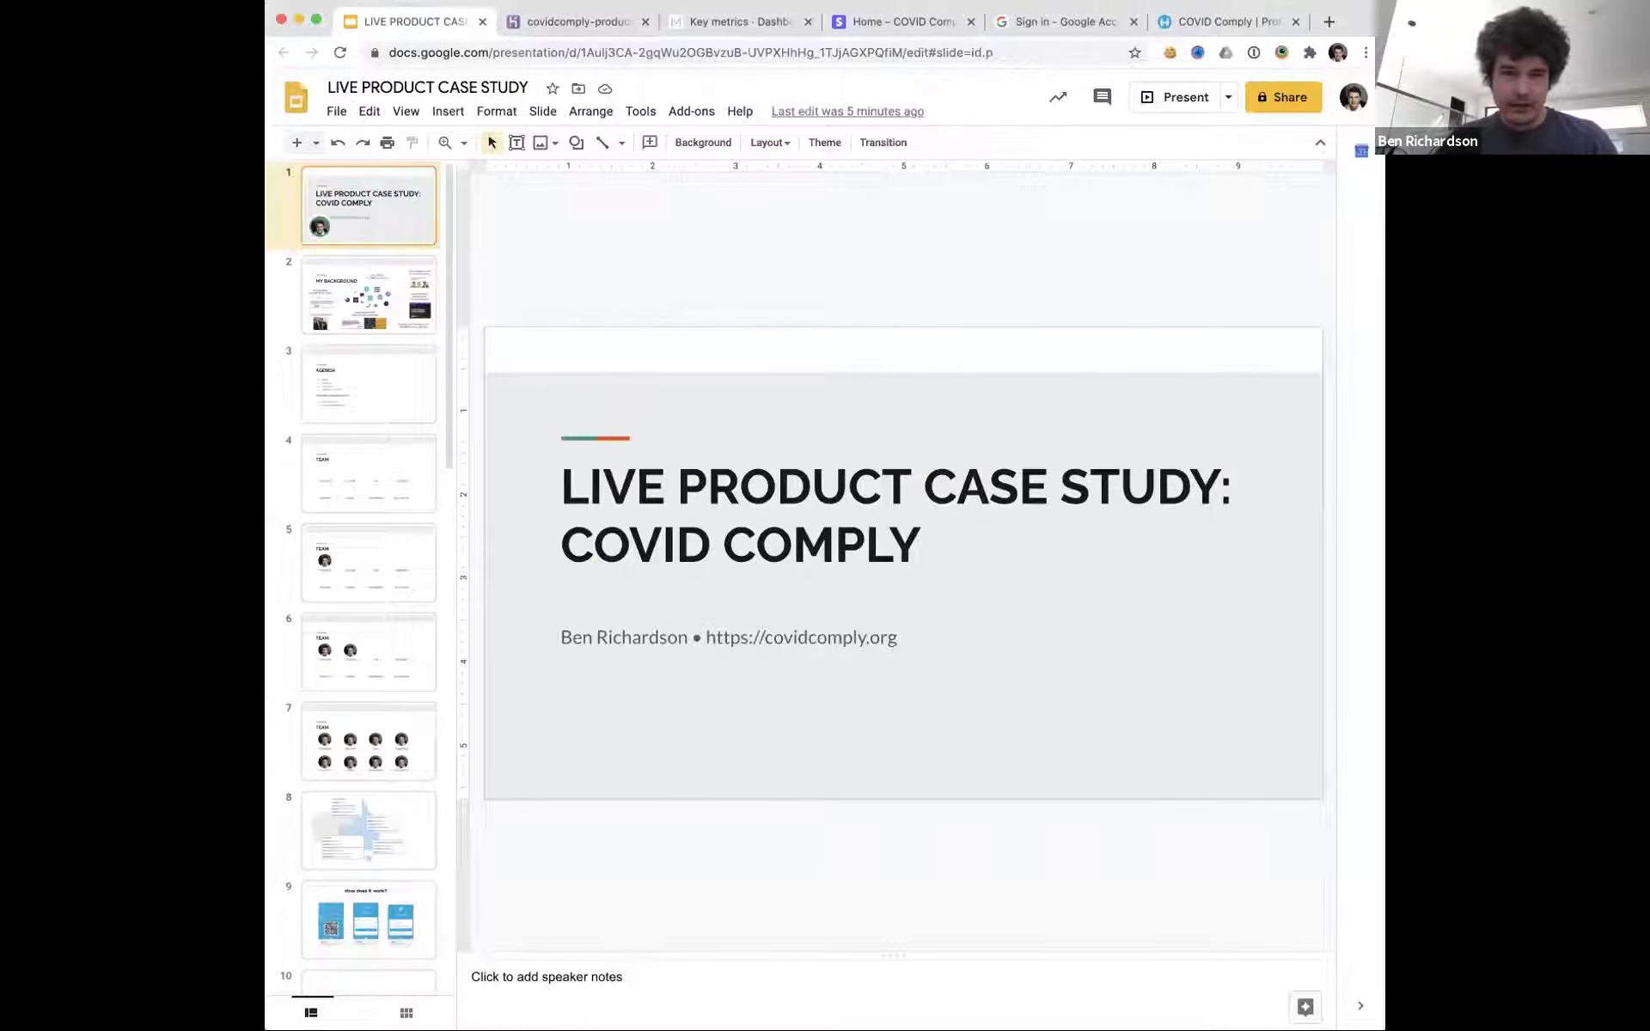
# Maximize the browser window while the COVID Comply title slide is showing
pyautogui.doubleClick(1055, 35)
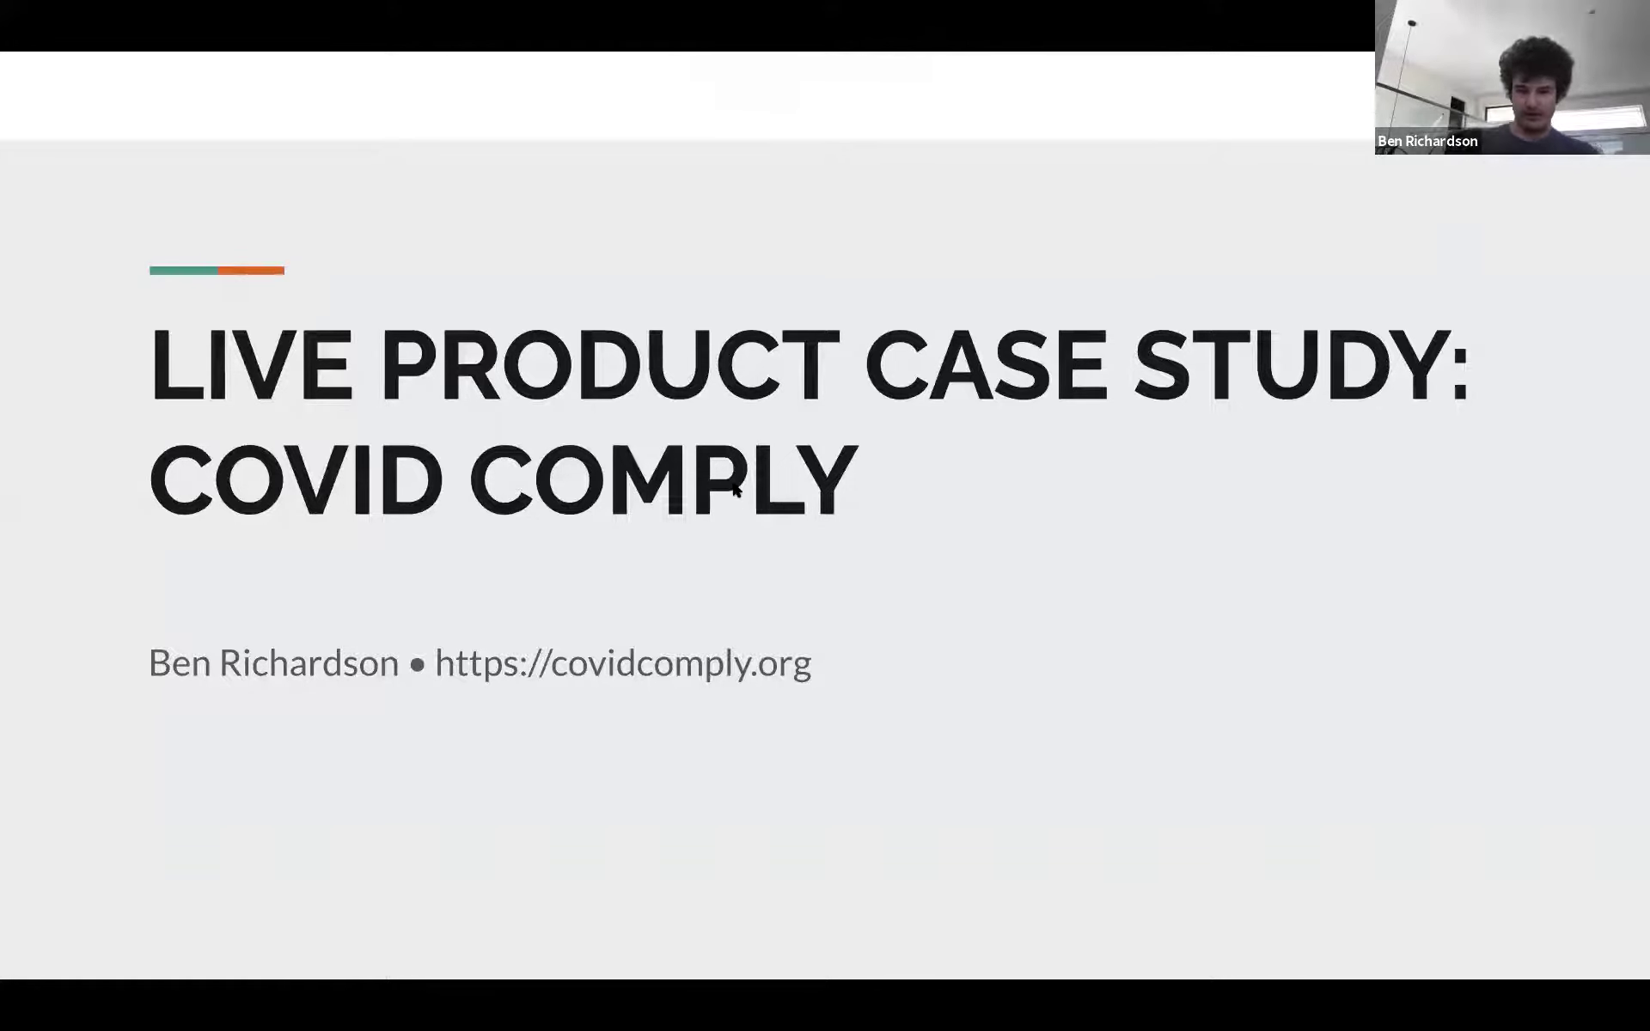
# Advance from the title slide to slide 2, MY BACKGROUND
pyautogui.click(737, 491)
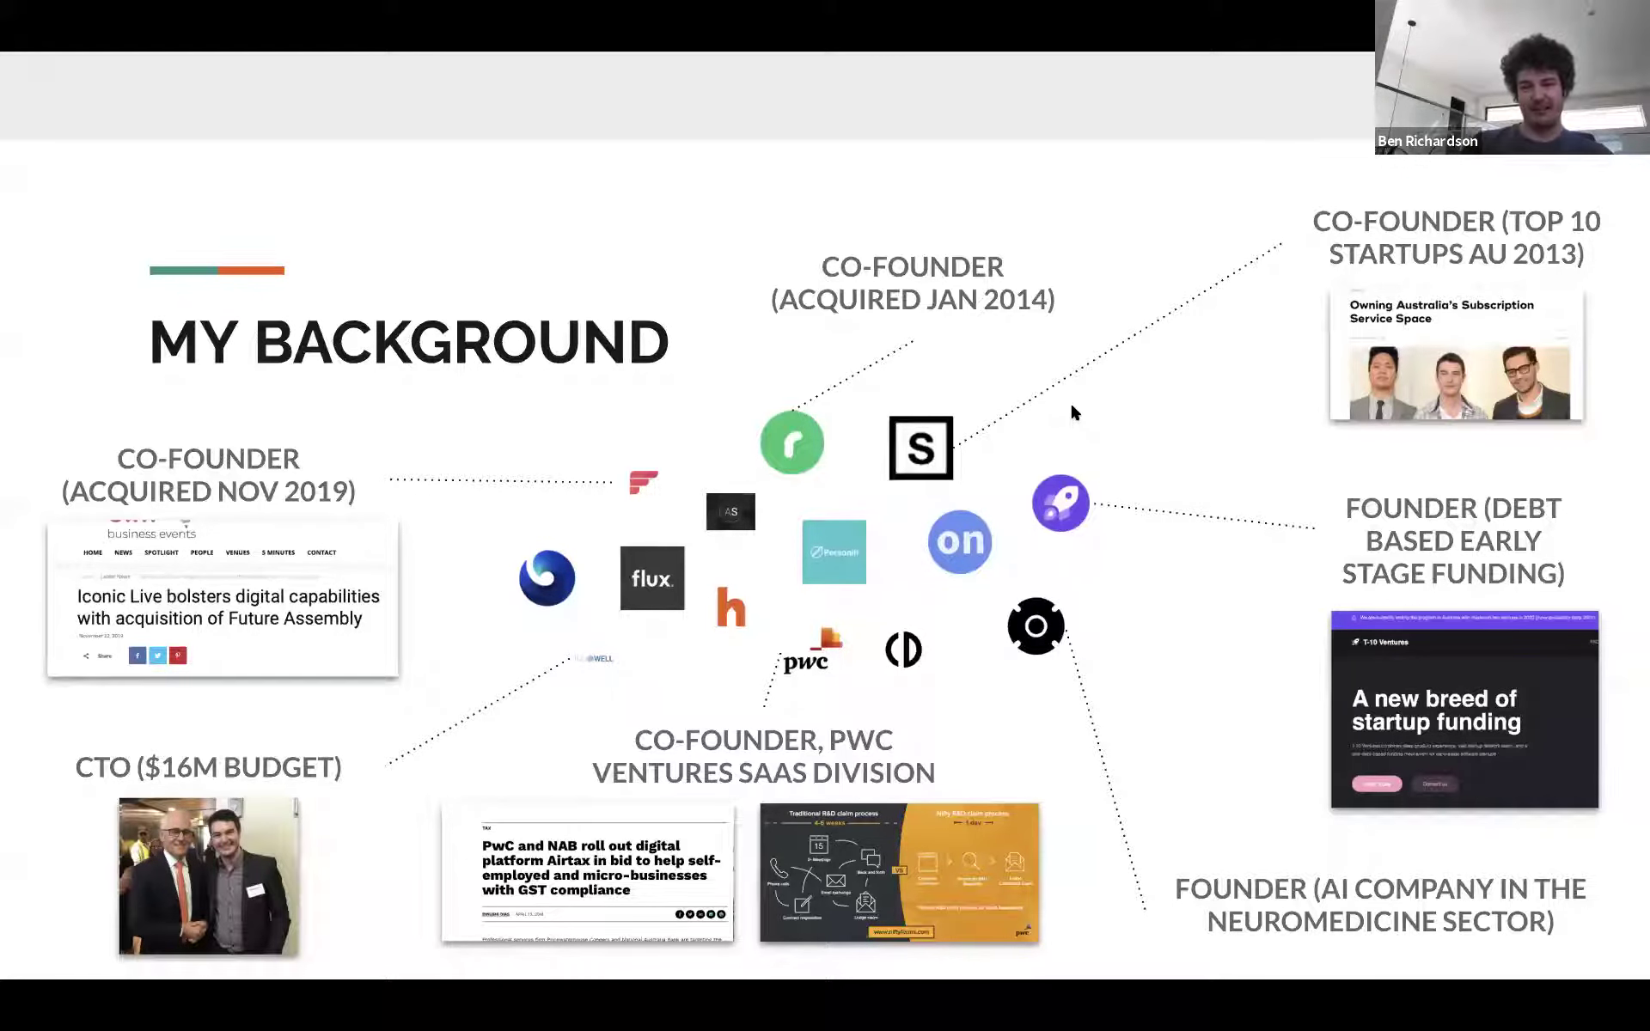
# Step one slide forward and one back to land on the AGENDA slide
pyautogui.press('Right')
pyautogui.press('Right')
pyautogui.press('Left')
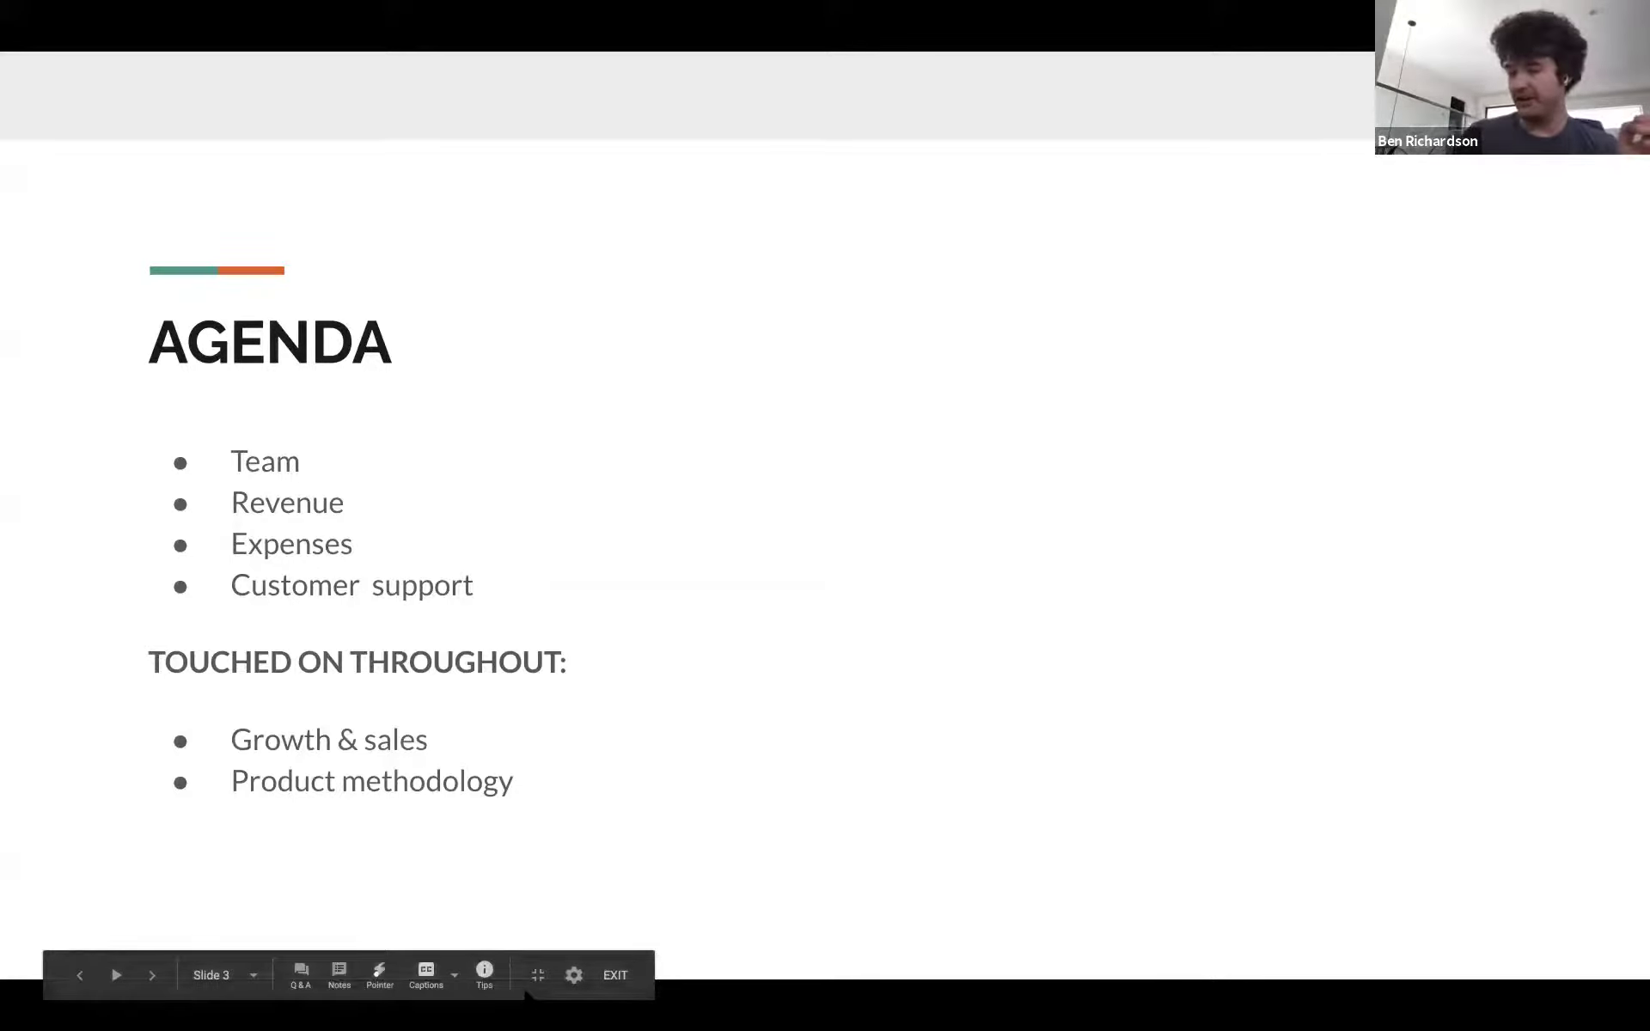
# Advance from the agenda through the Team slides to 'How does it work? For a customer'
pyautogui.click(146, 807)
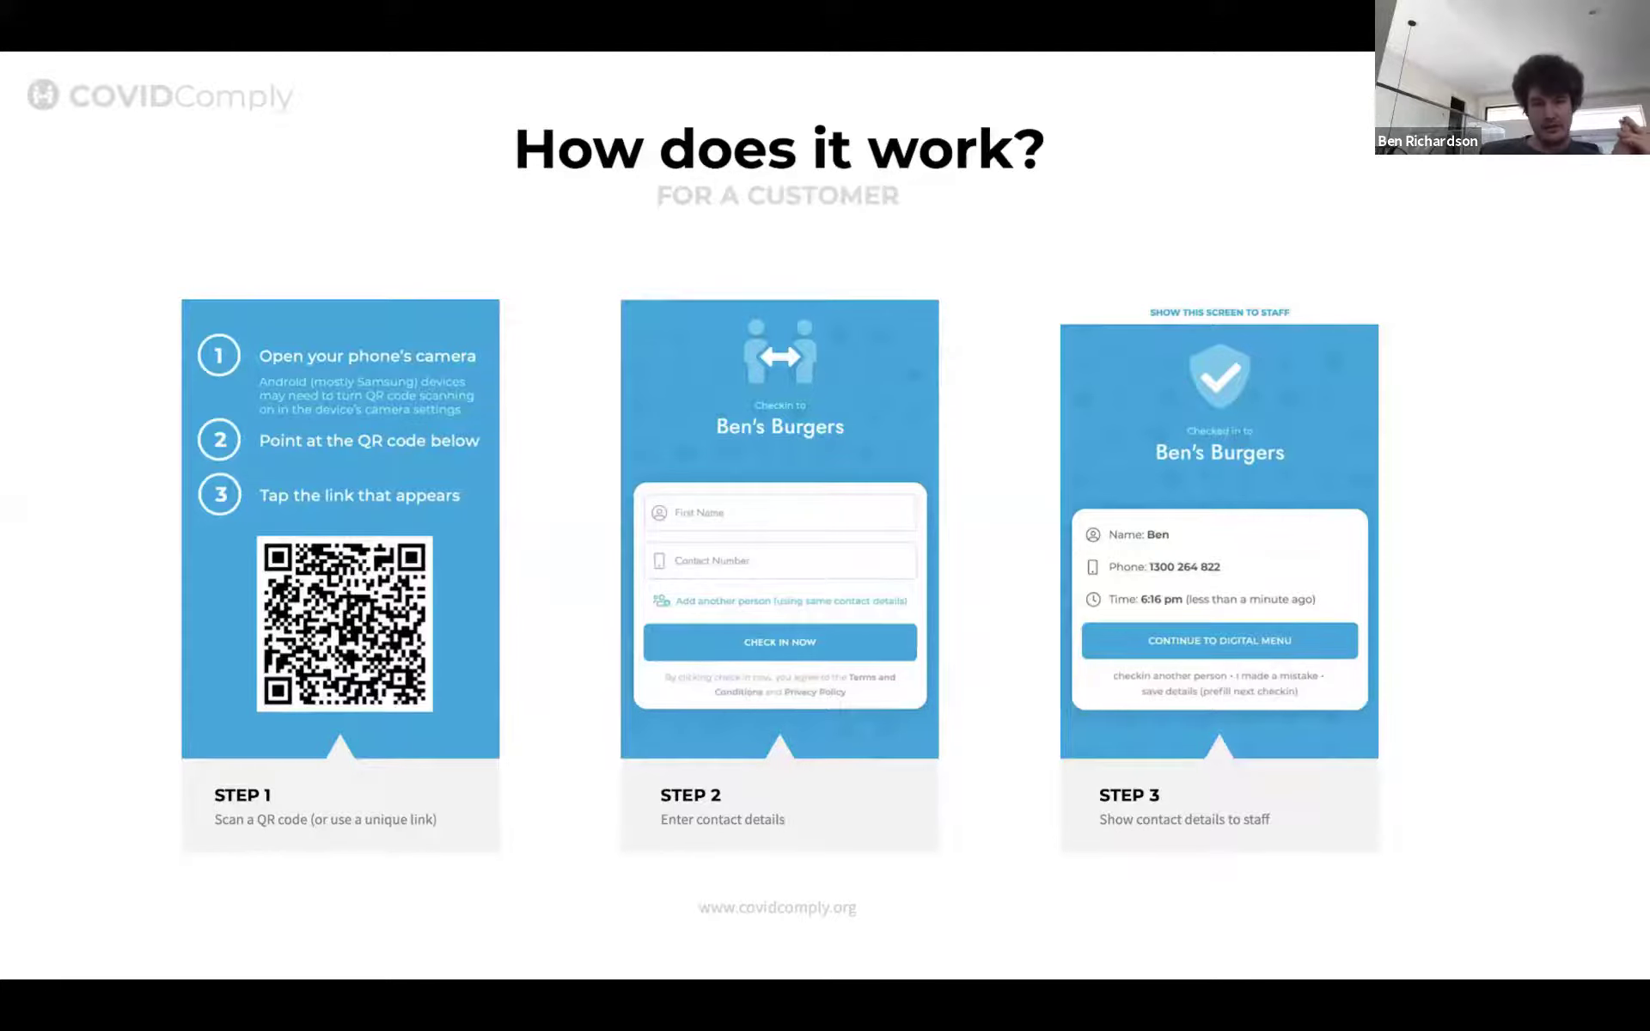
# Advance past 'How does it work?' to the $0.5k per month expenses slide
pyautogui.press('Right')
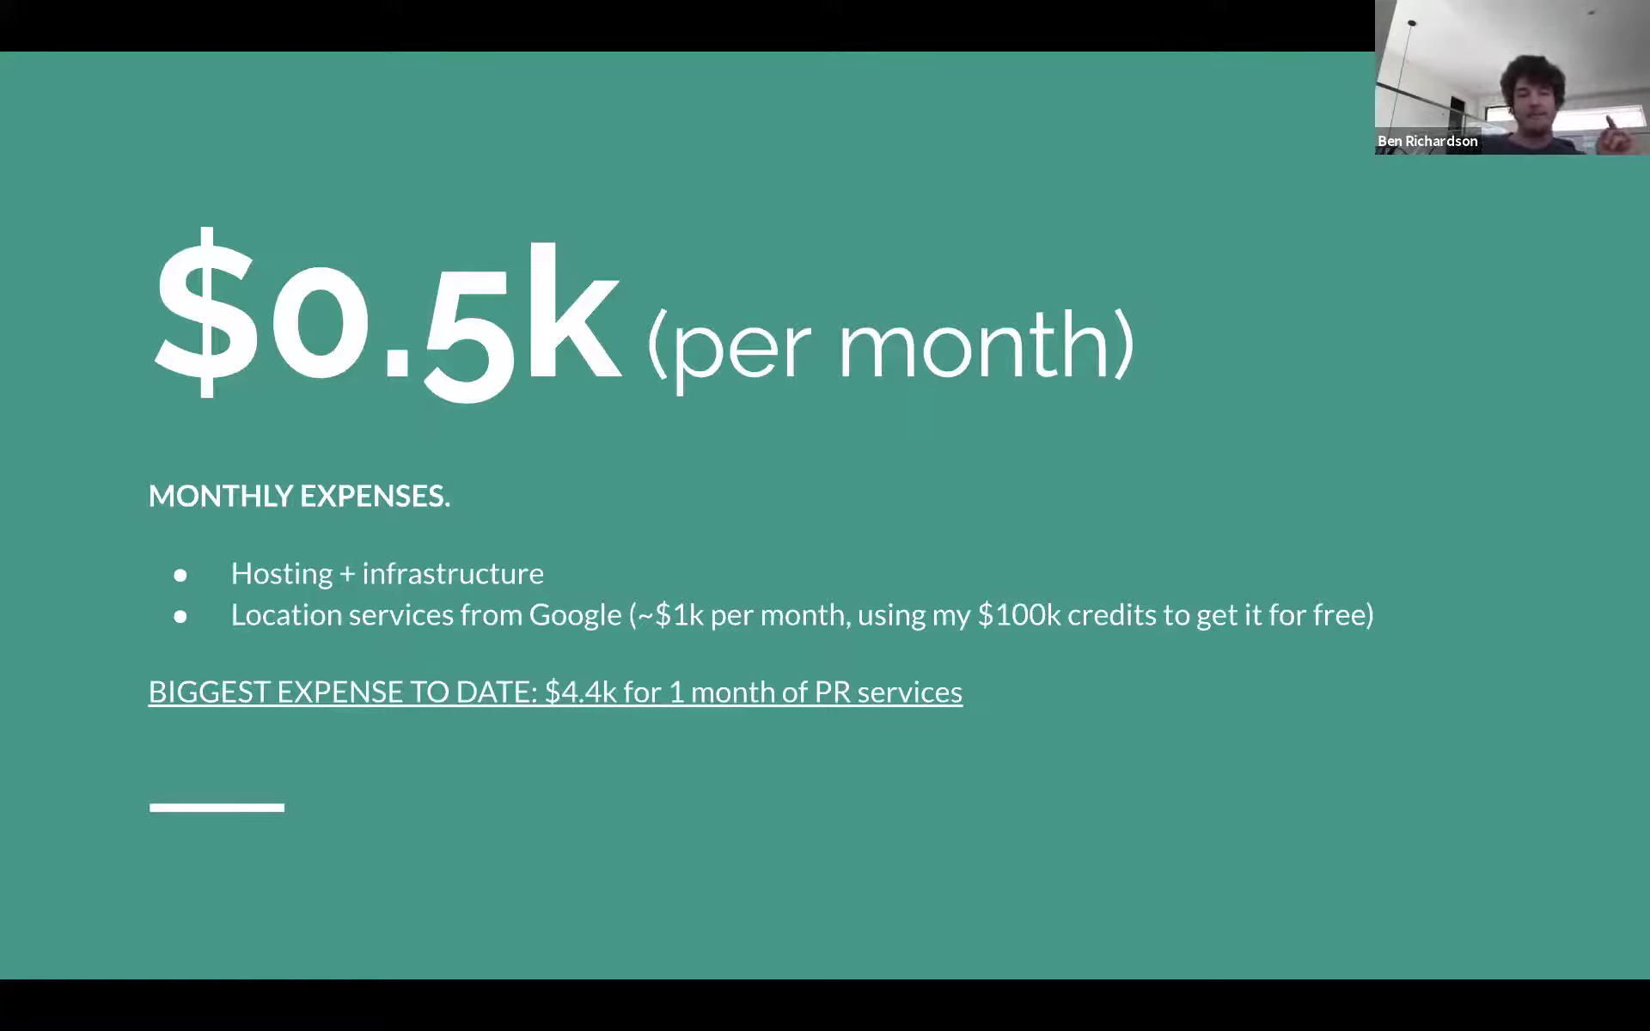
# Advance to the dashboard screenshot slide with 512,431 check-ins and 322 users
pyautogui.press('Right')
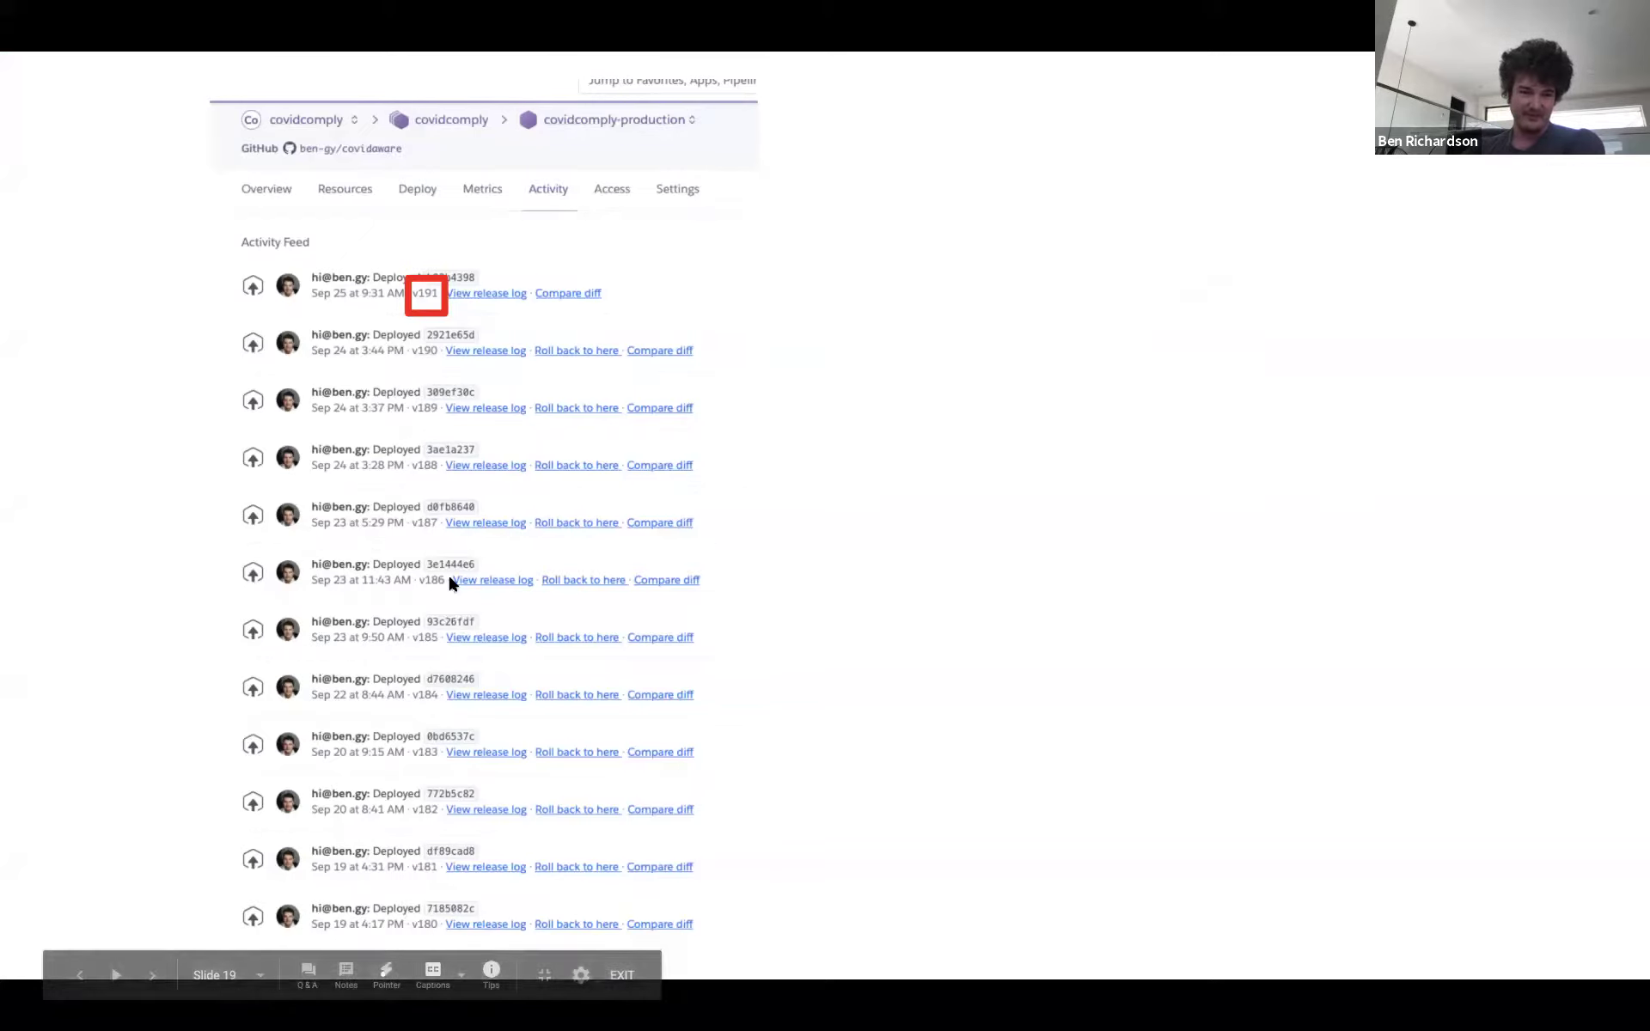
# Advance from the Slide 19 deployment activity feed to the '322 customers' slide
pyautogui.click(1058, 649)
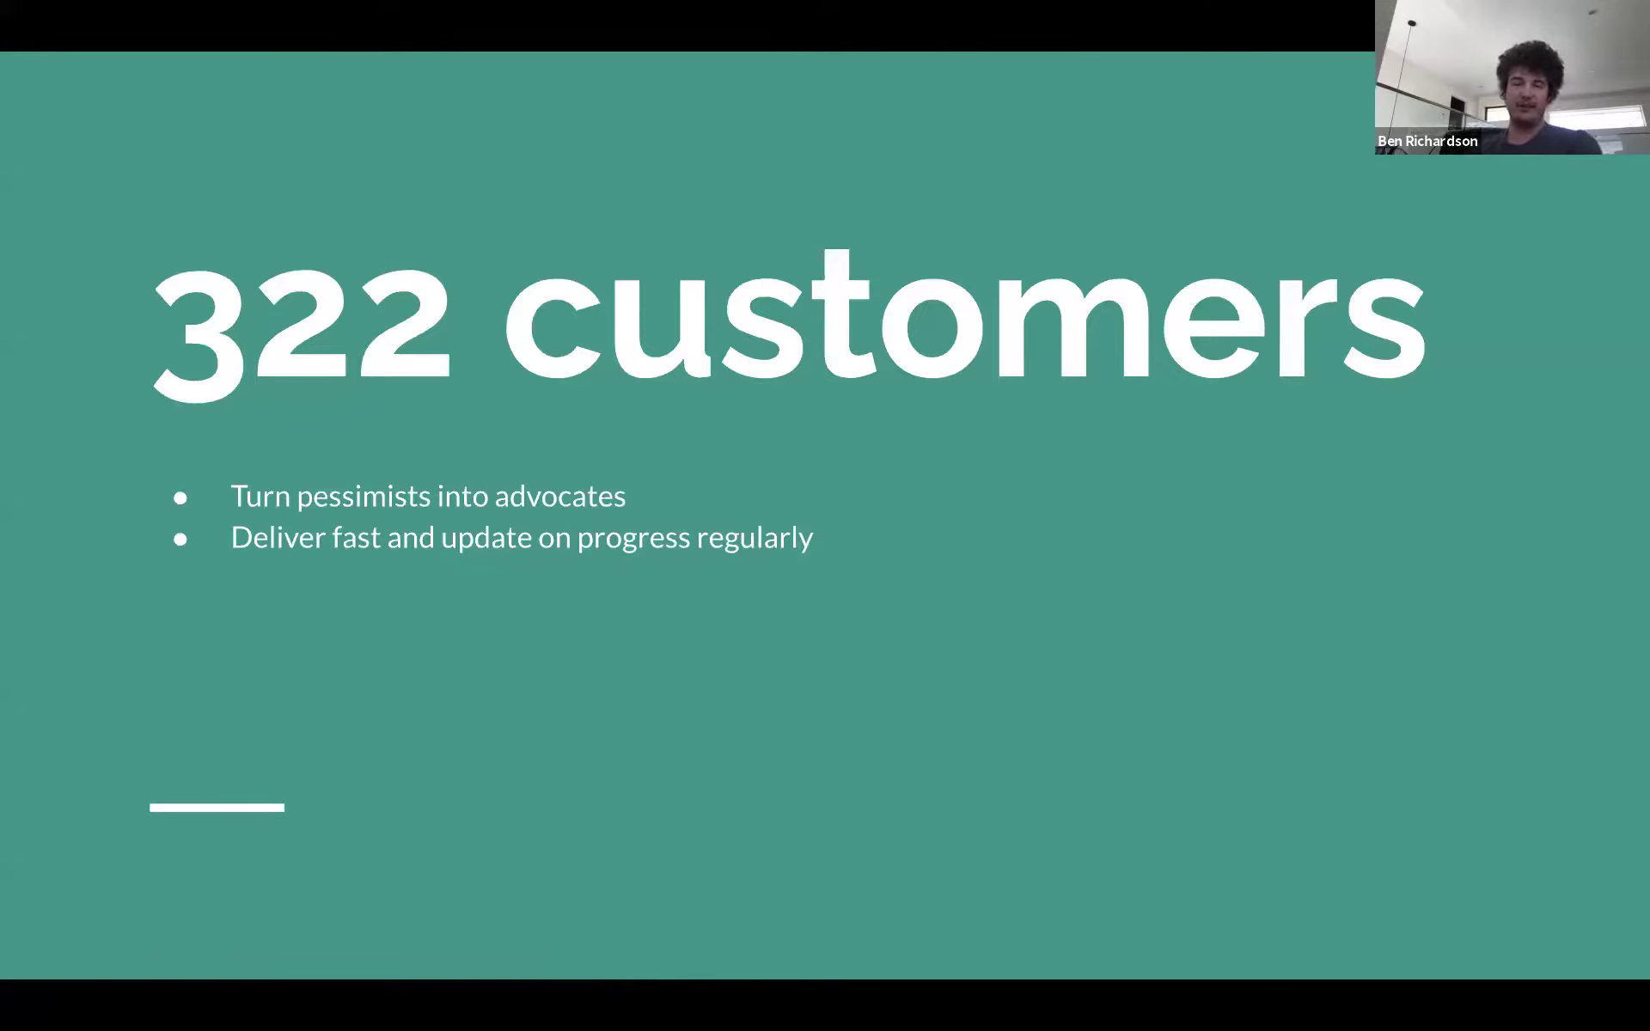
# Show the customer chat screenshot, then build in the second conversation, fix message and reply highlight
pyautogui.press('Right')
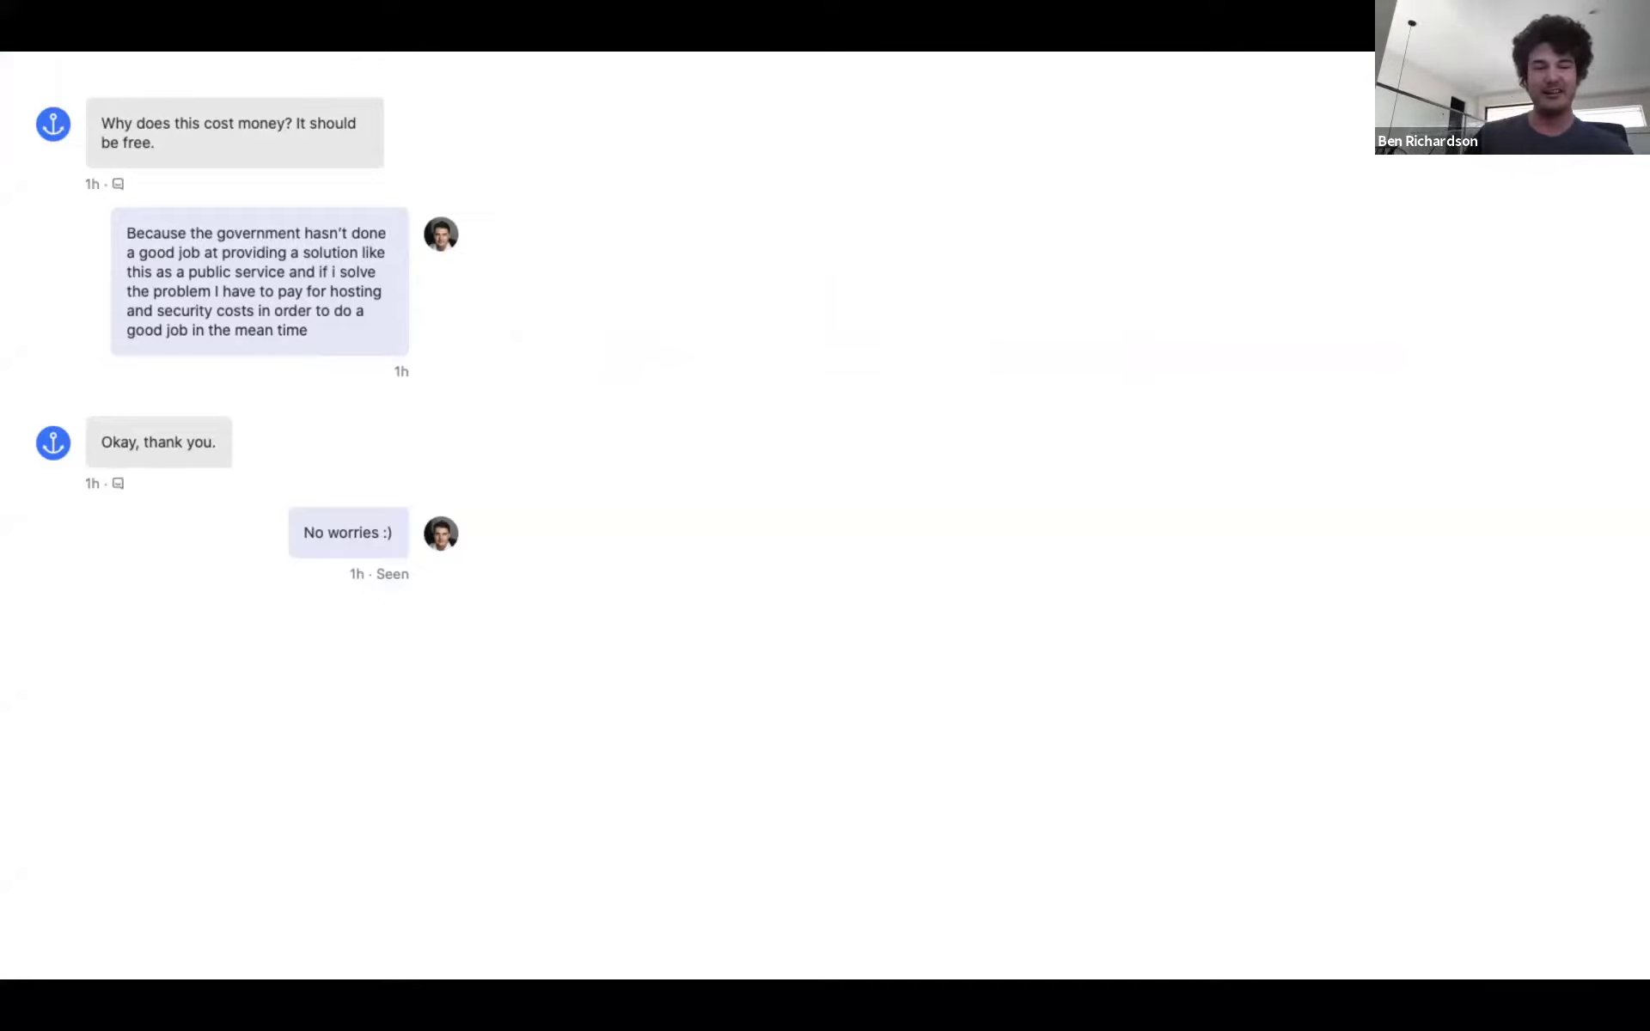
pyautogui.press('Right')
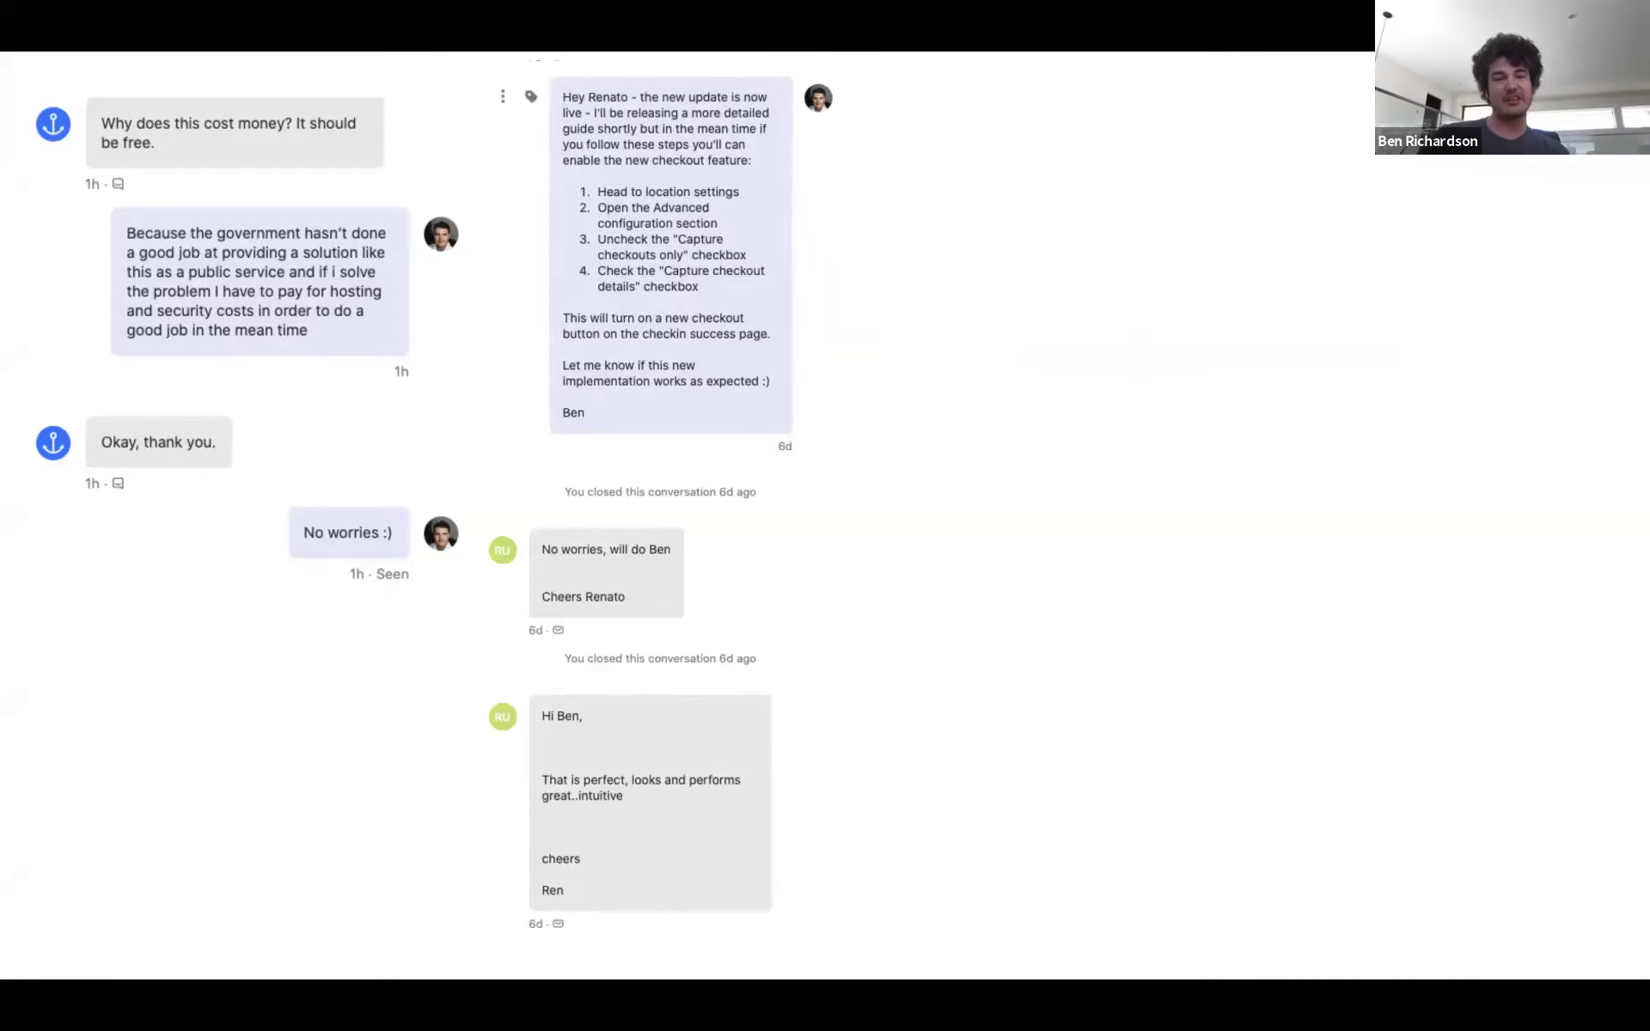
pyautogui.click(766, 473)
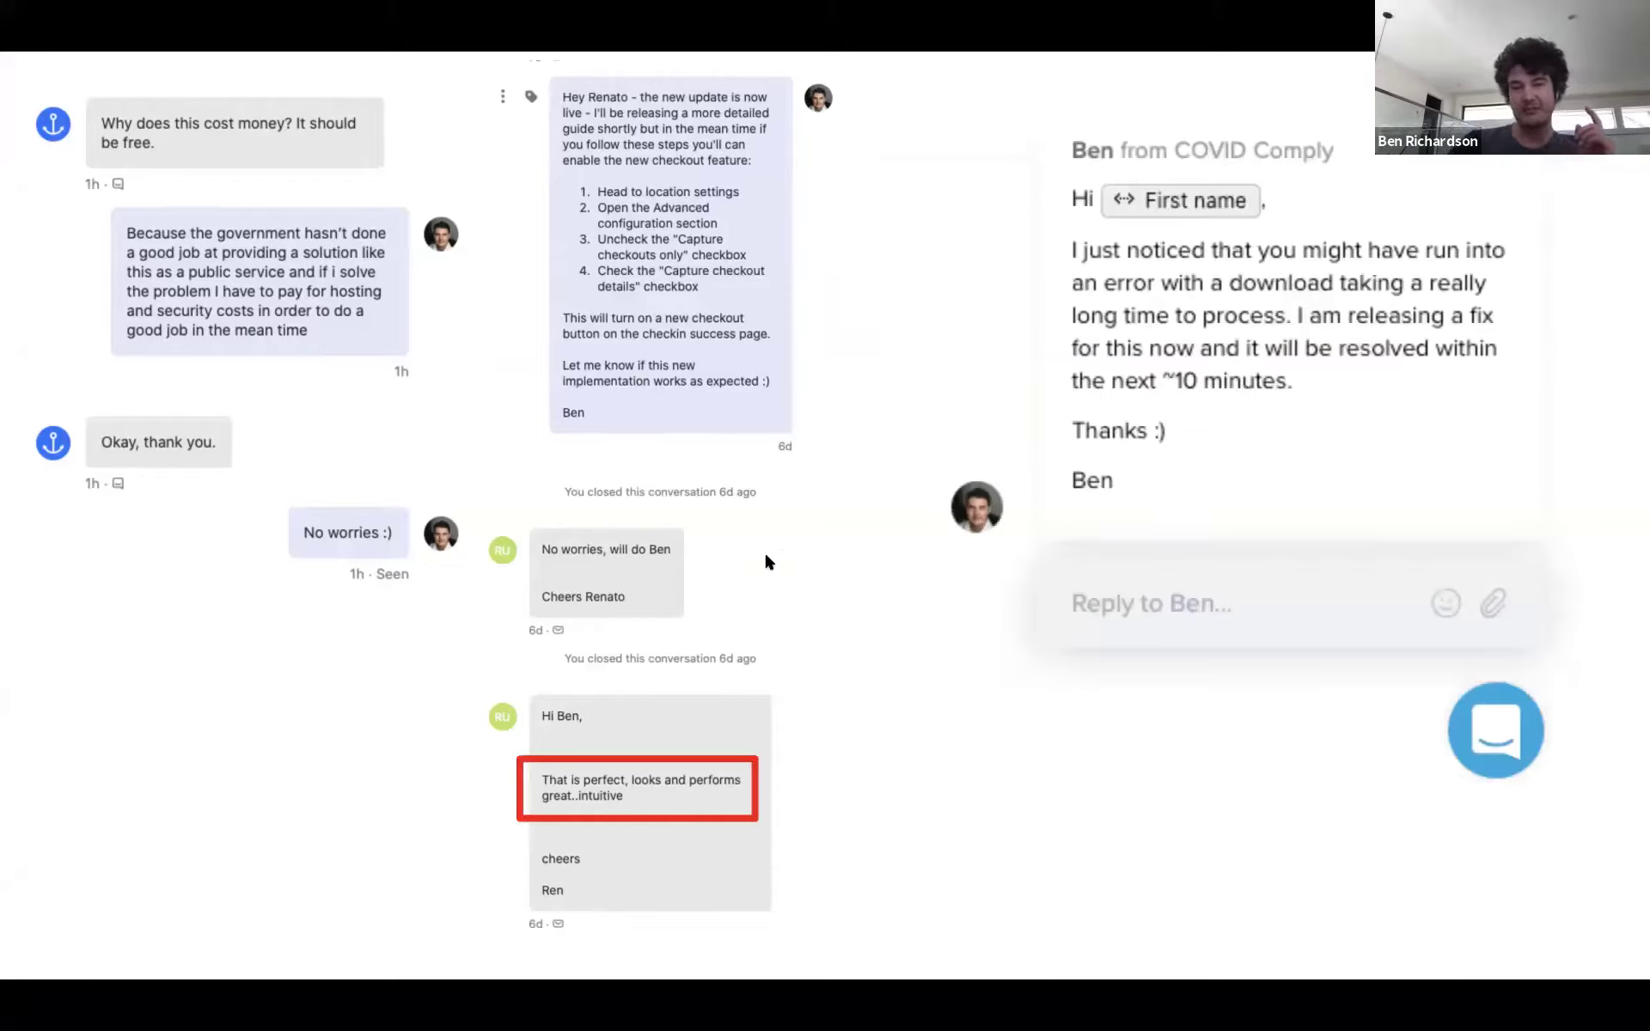
pyautogui.click(764, 559)
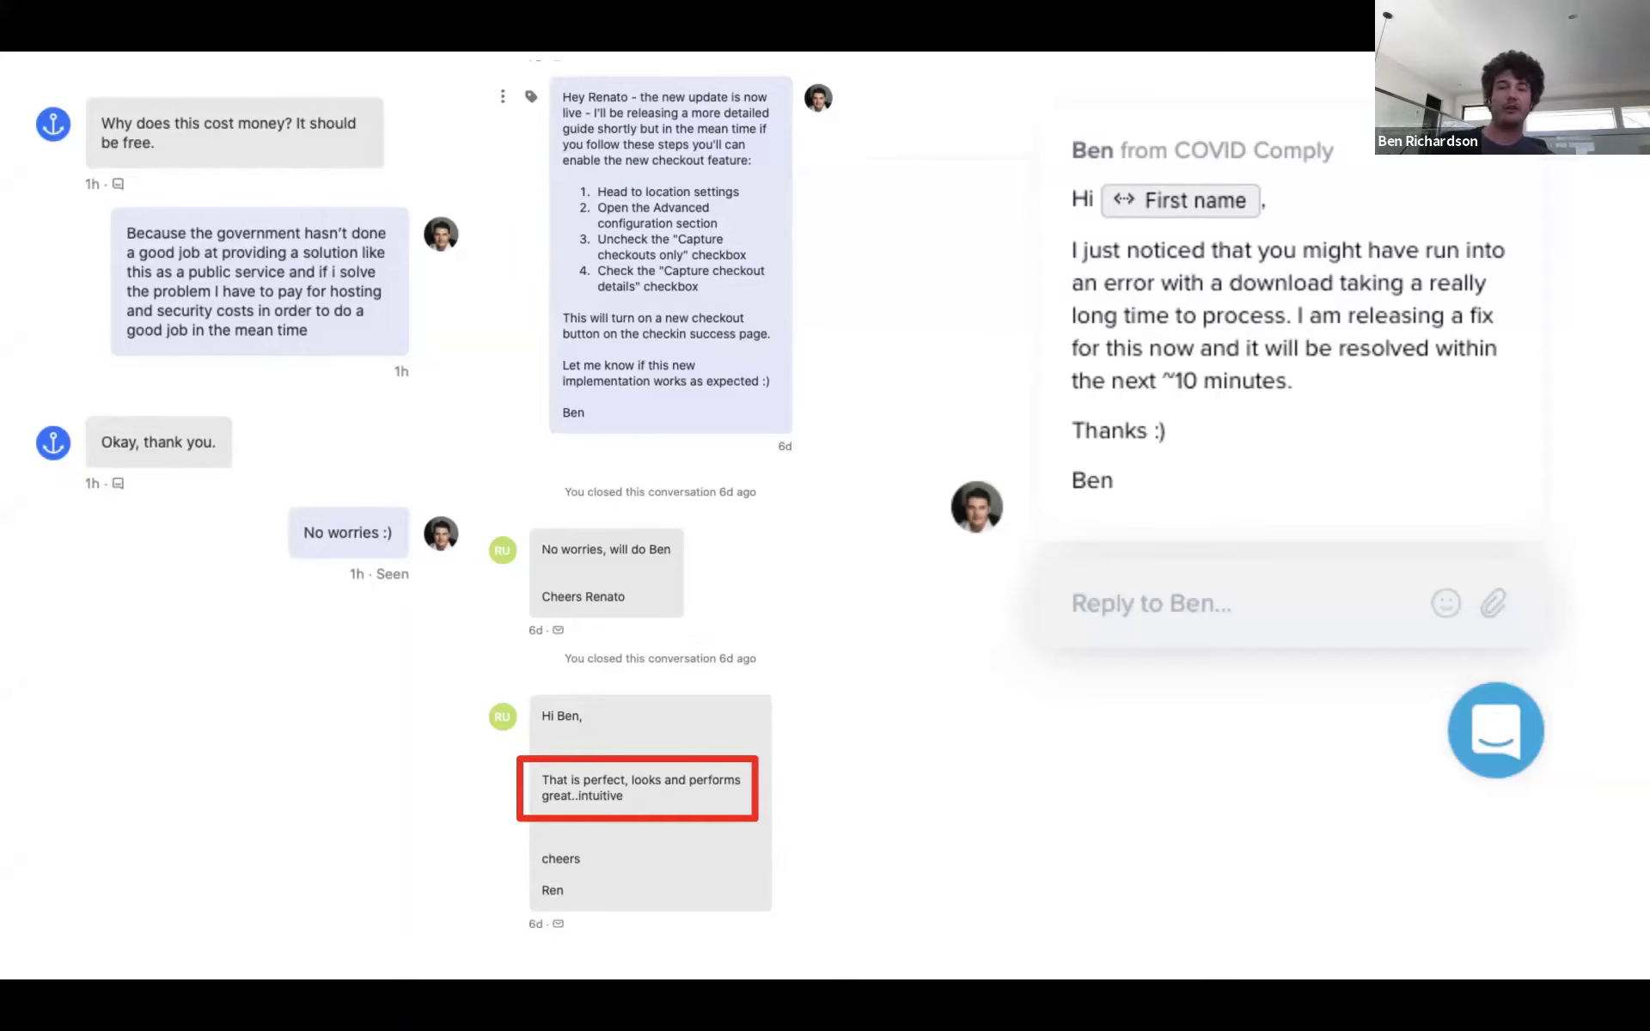
# Advance past the email thread with Kim's thank-you reply to the TEAM slide
pyautogui.press('Right')
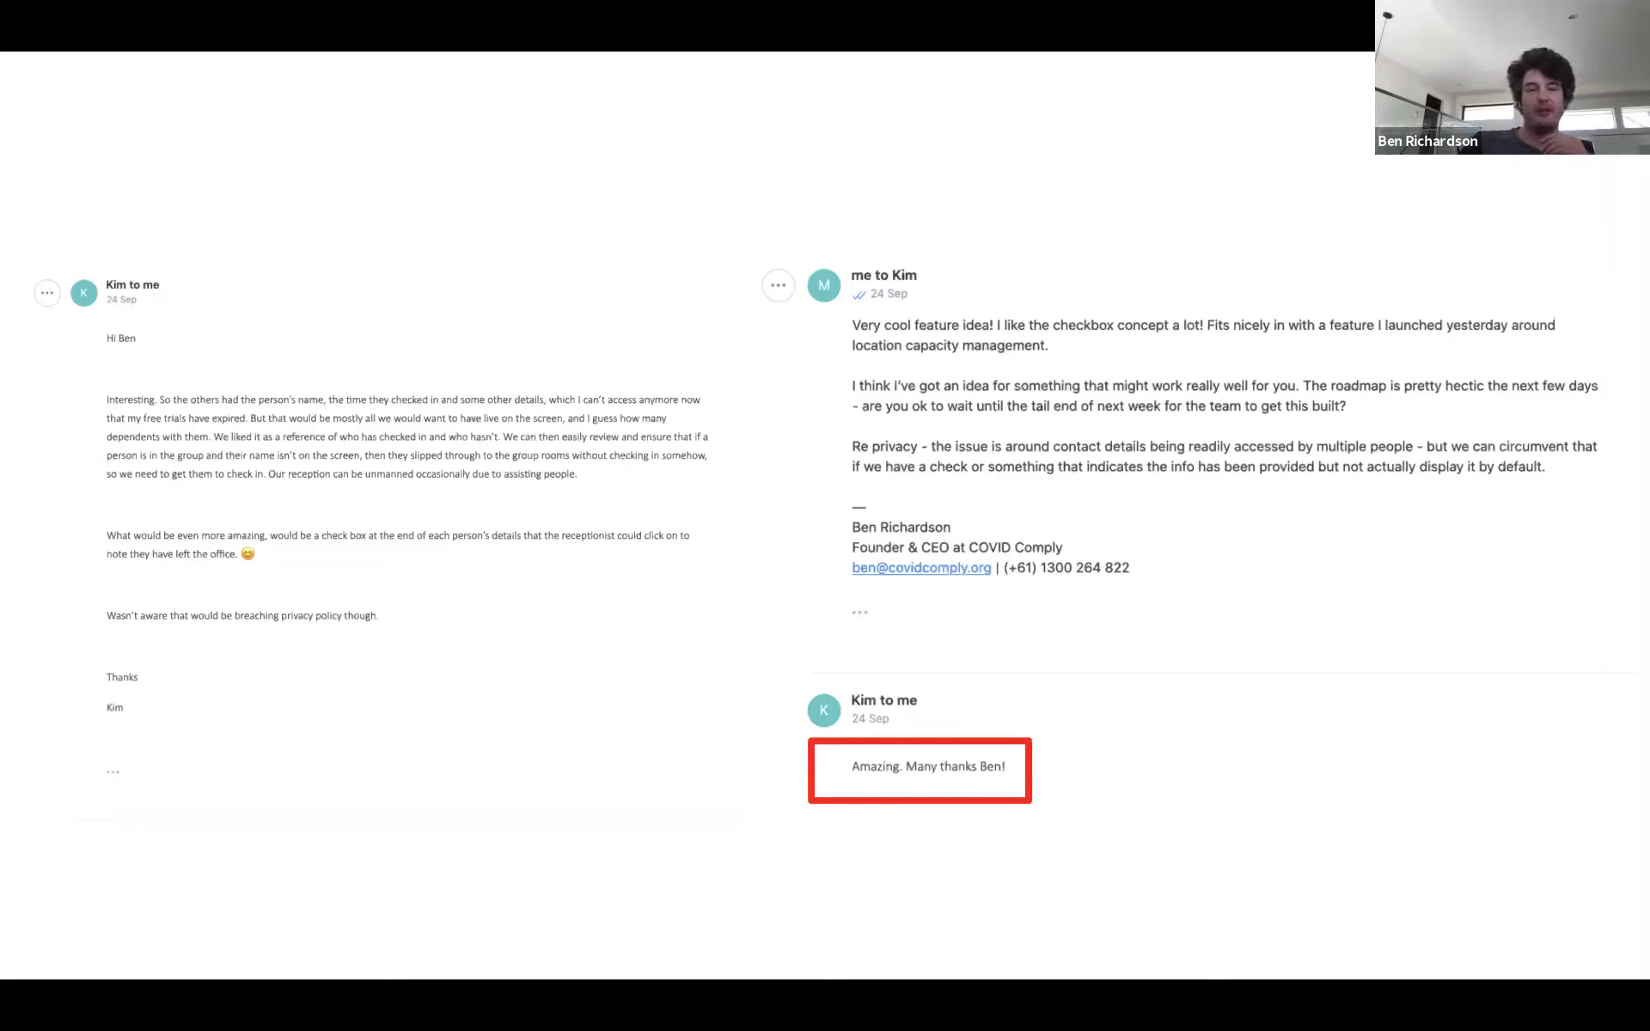
pyautogui.press('Right')
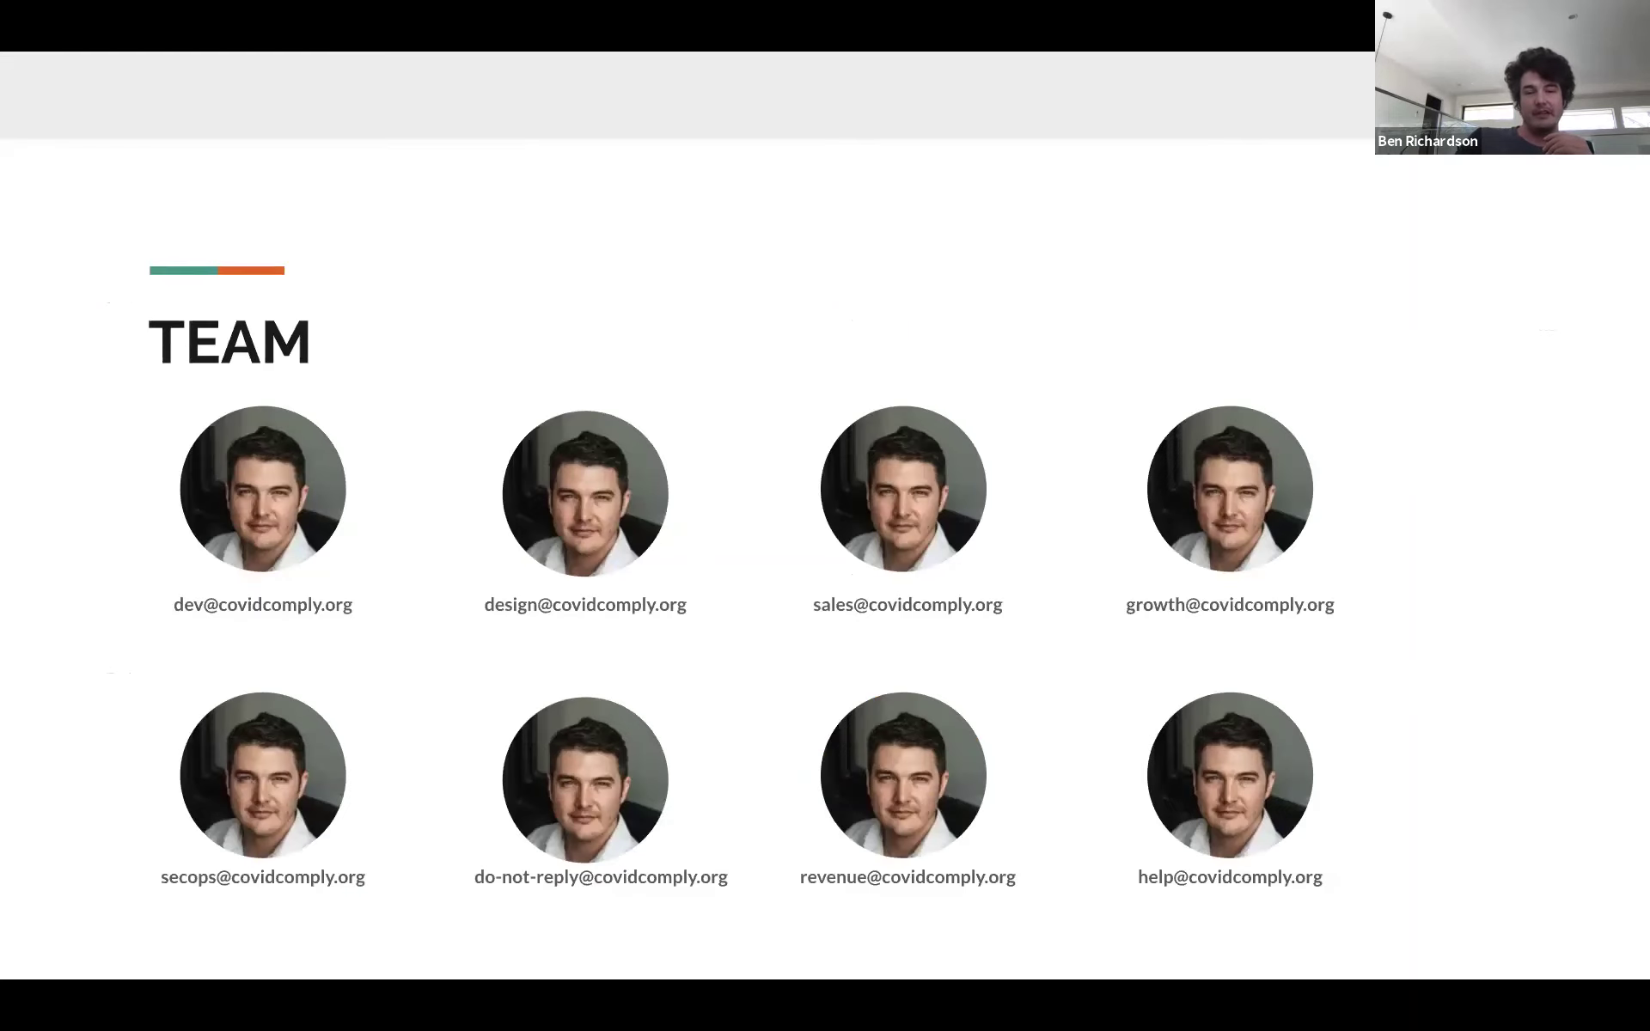